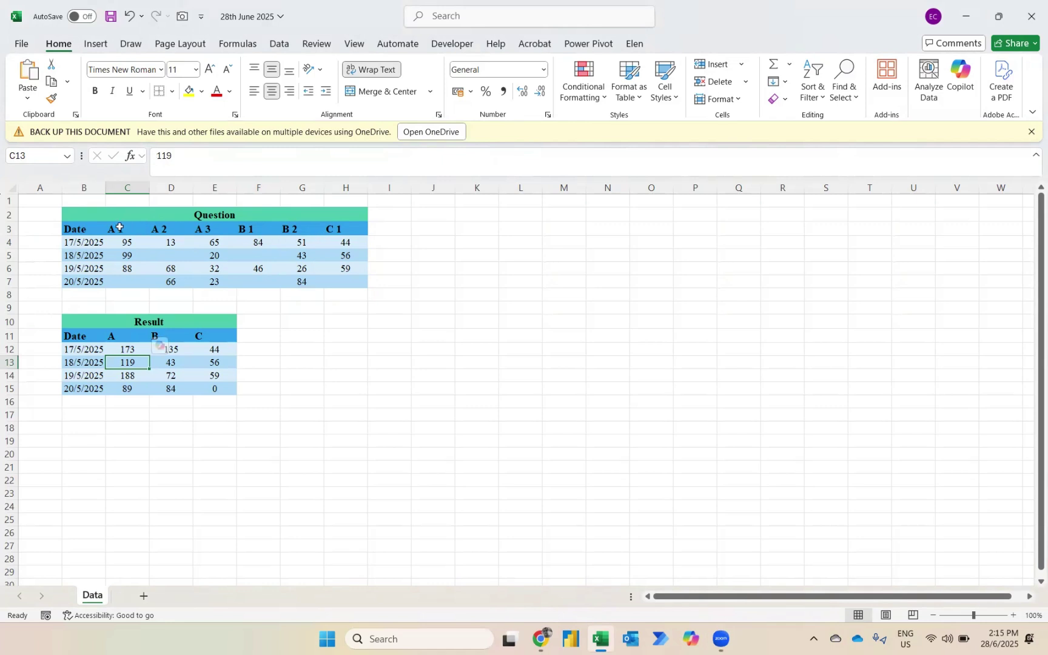
Load the Question data range B3:H7 into Power Query as a table with headers
left_click_drag(122, 228, 193, 229)
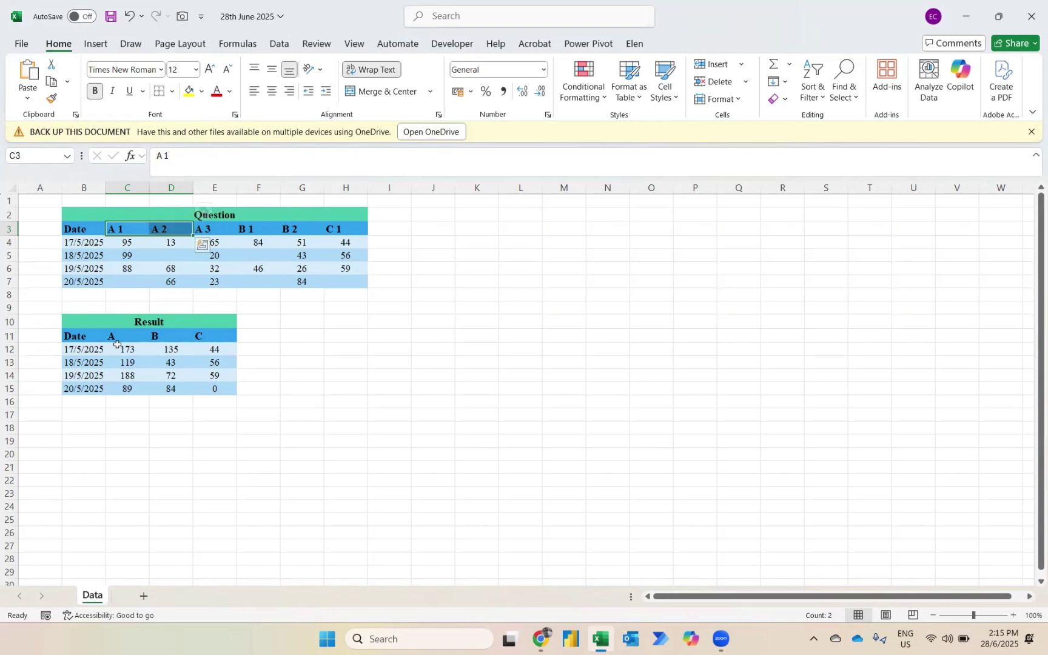
key("Left")
key("ctrl+shift+Down")
key("ctrl+shift+Right")
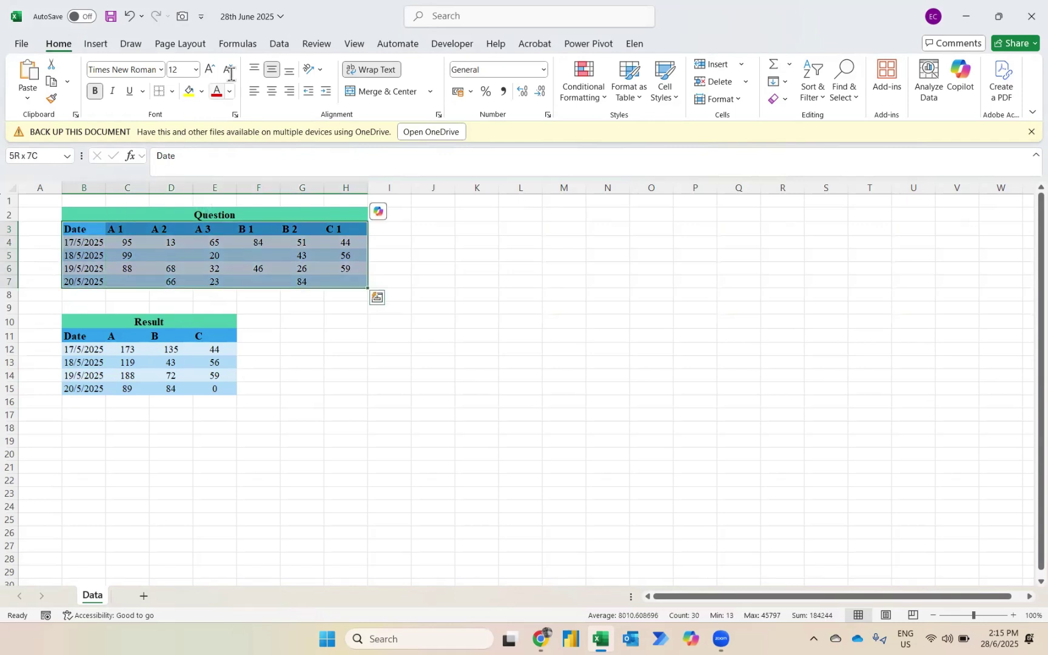
left_click(275, 44)
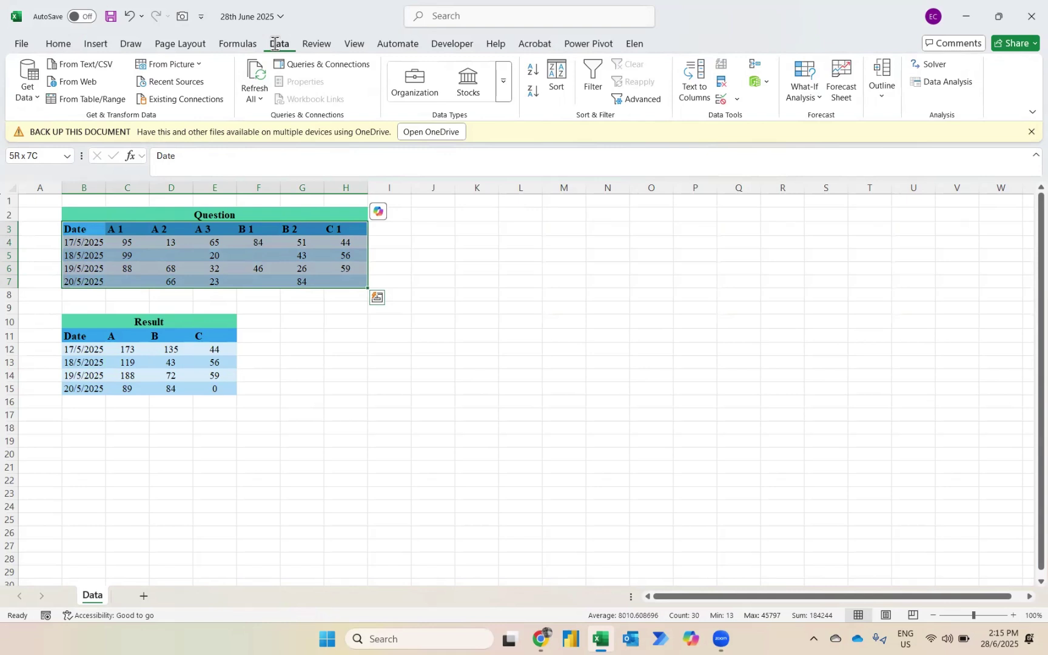
left_click(91, 102)
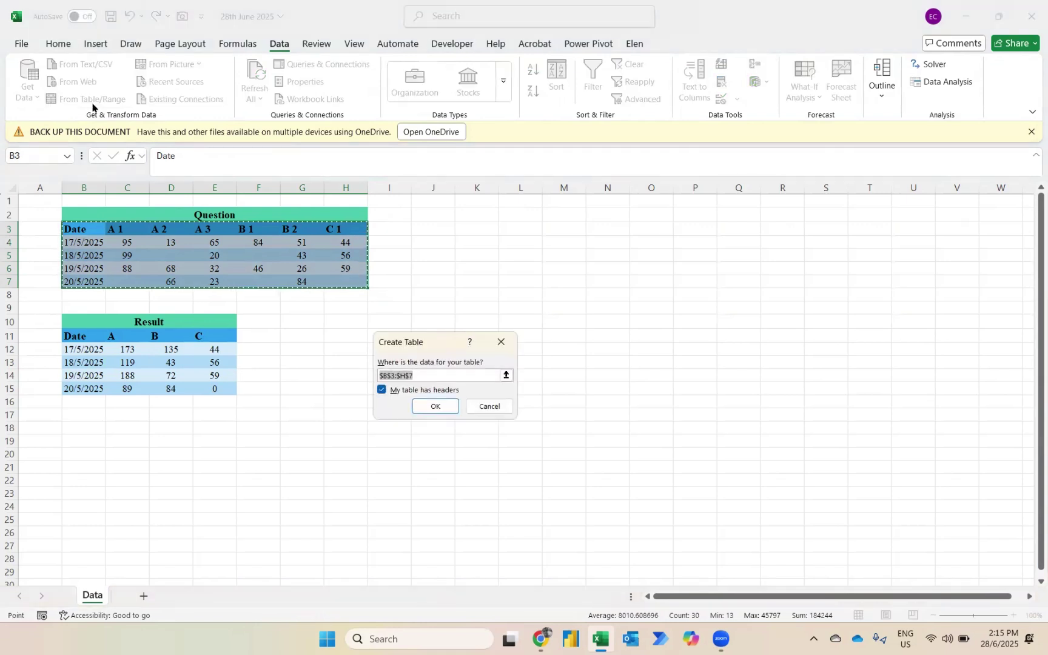
left_click(424, 405)
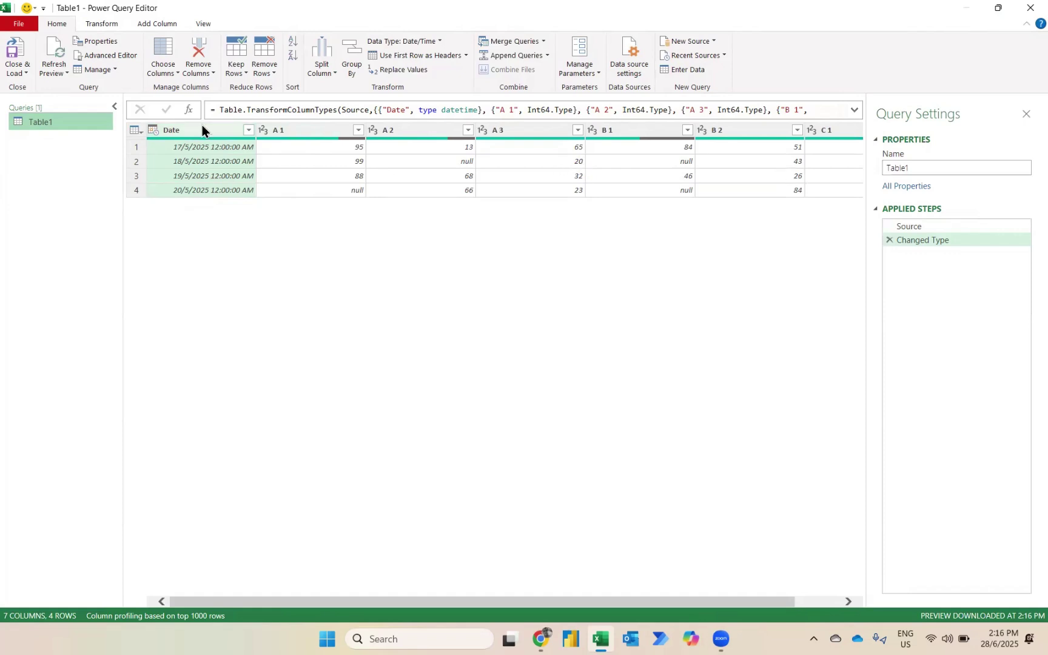
Unpivot all columns except Date
right_click(193, 139)
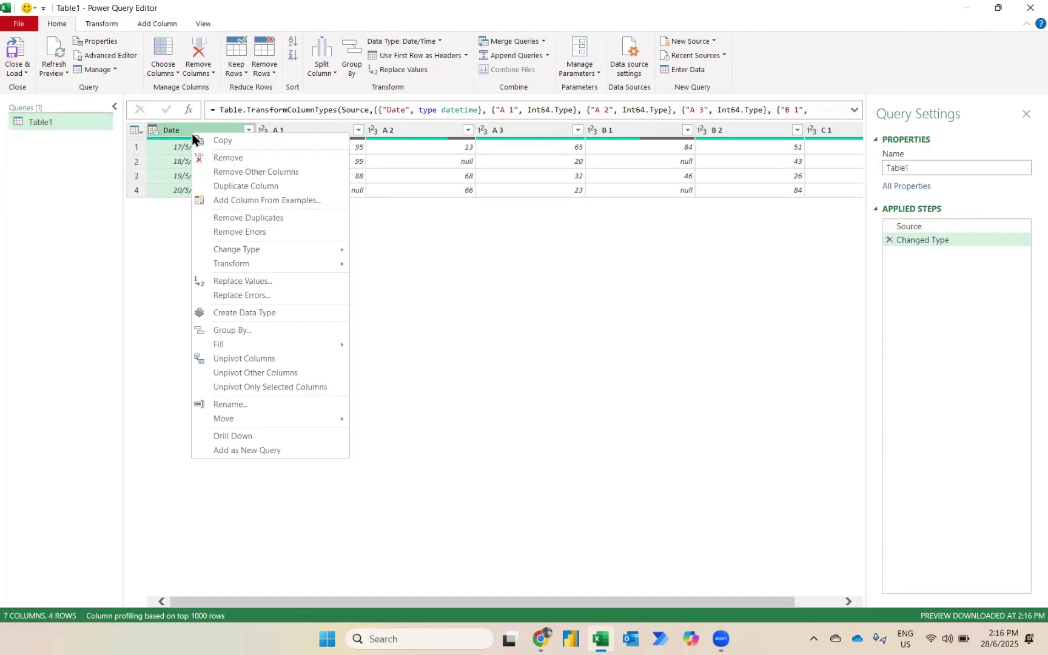
left_click(254, 373)
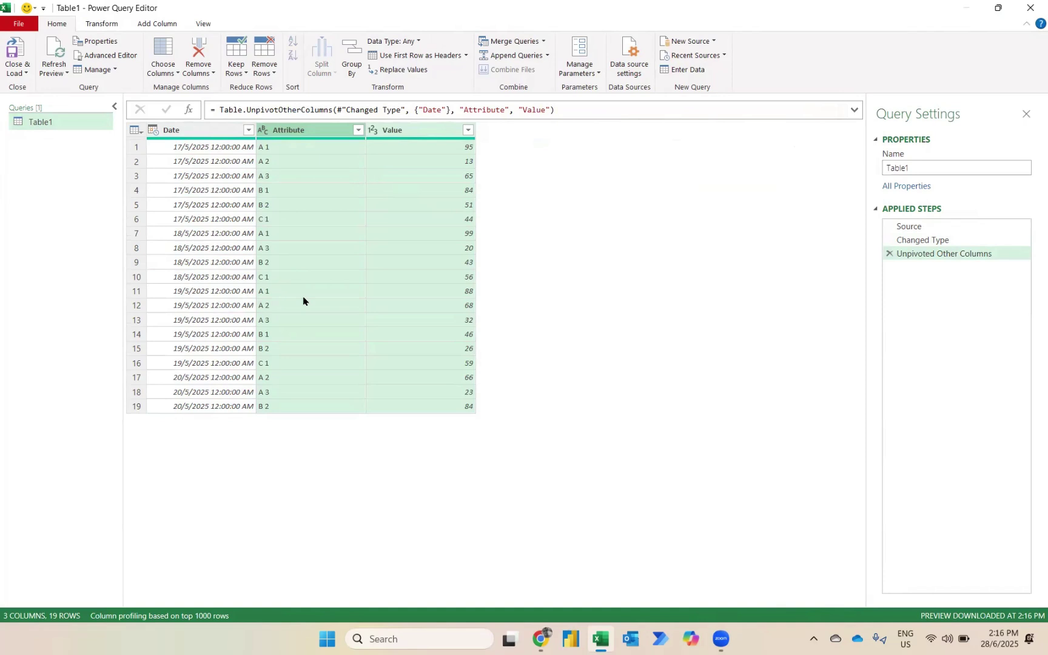
Split the Attribute column at each occurrence of a space delimiter and remove the resulting Attribute.2 column
left_click(294, 134)
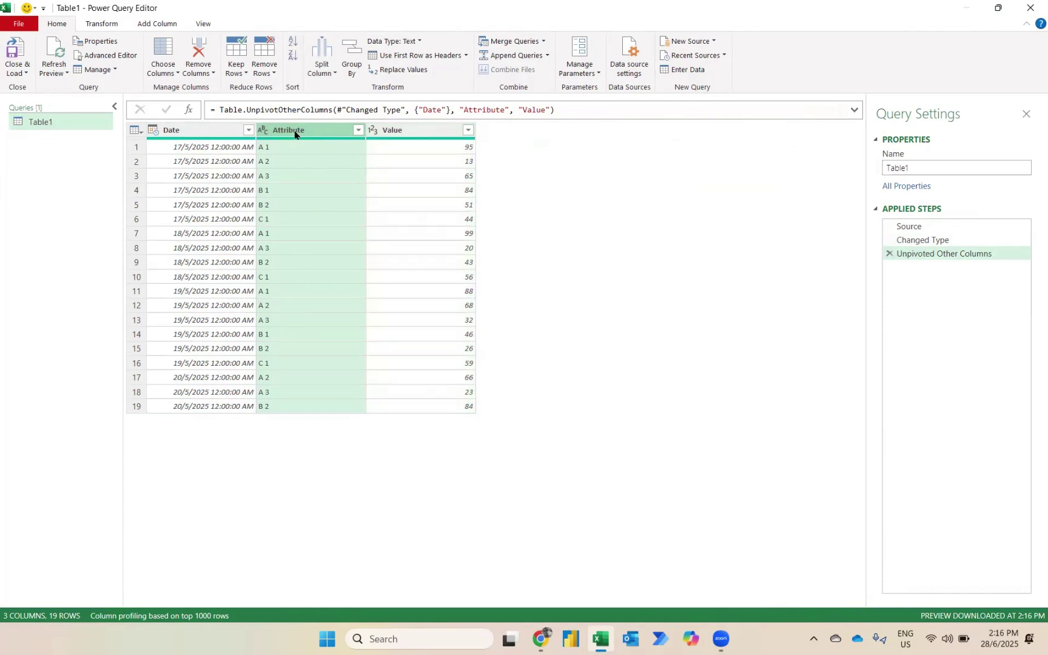
left_click(322, 61)
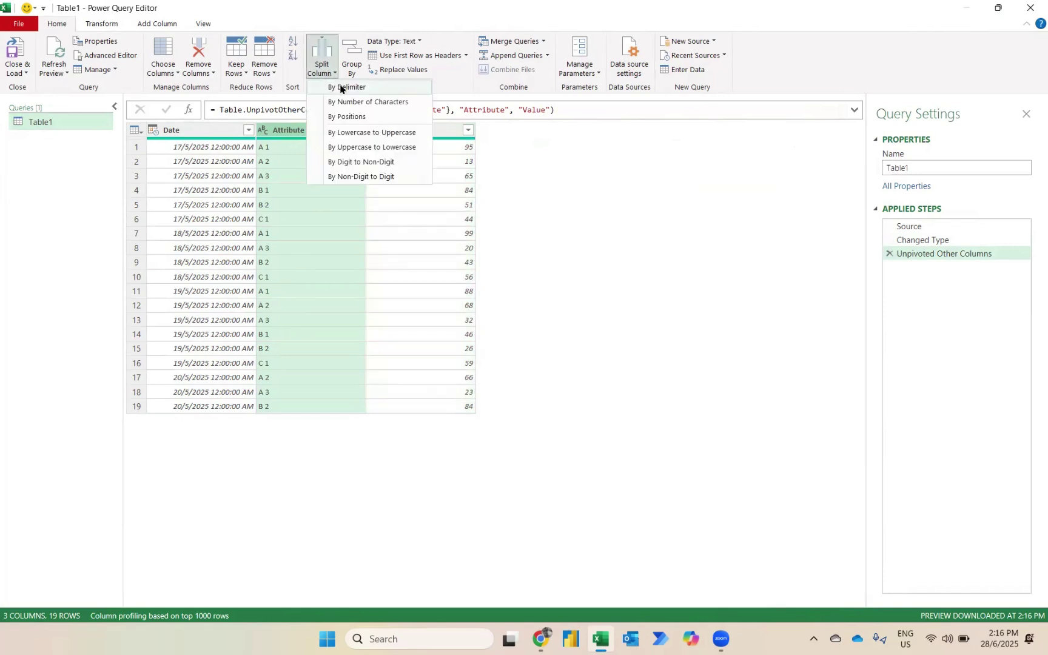
left_click(343, 88)
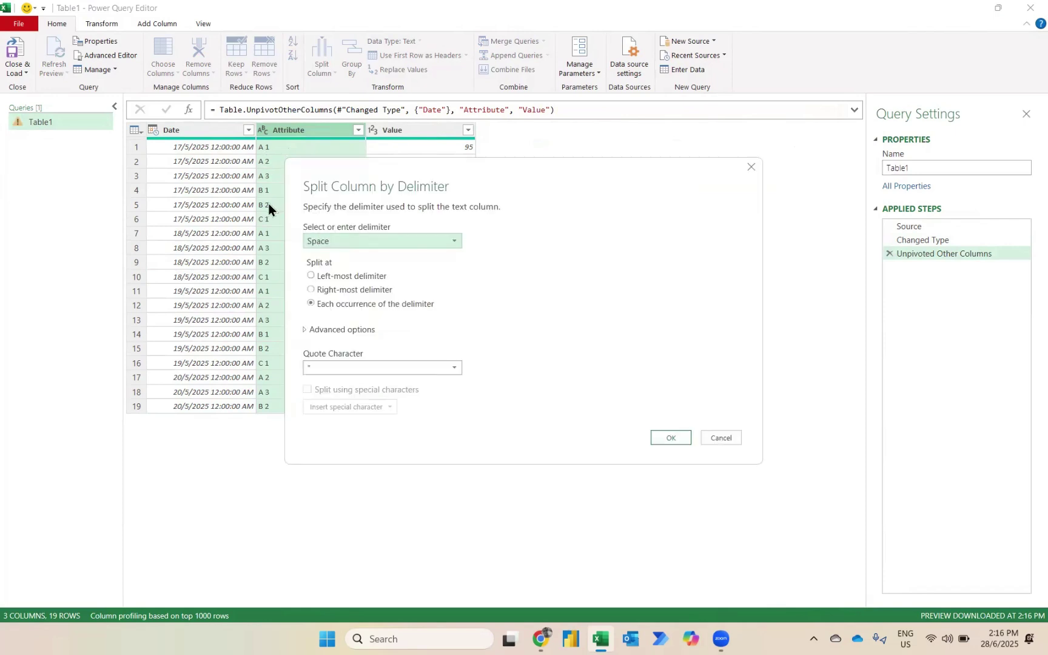
left_click(671, 438)
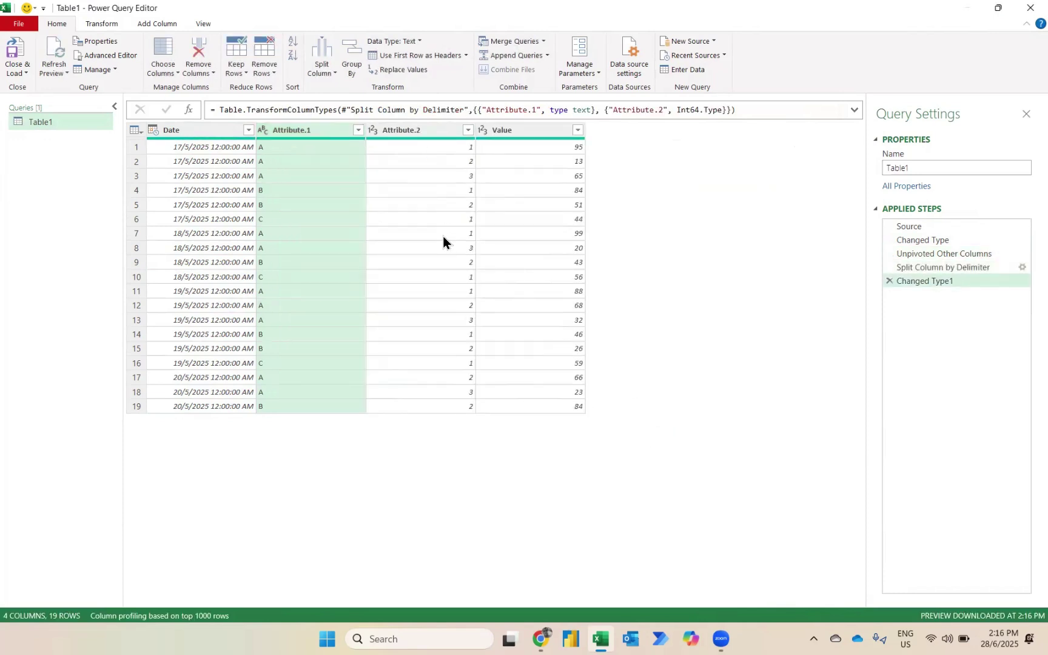
left_click(410, 129)
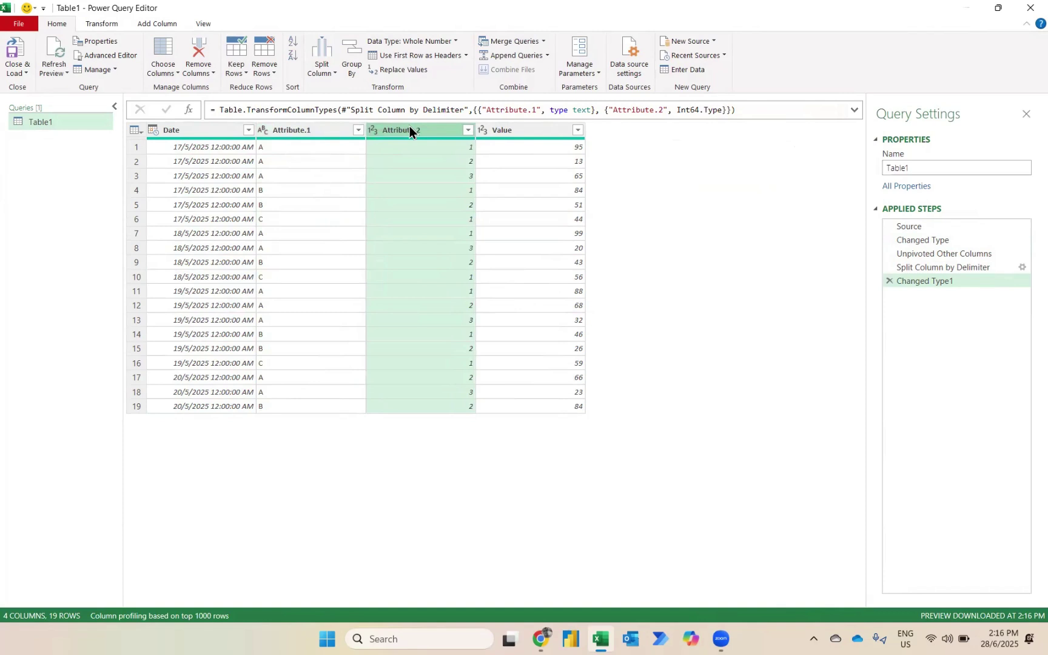
key("Delete")
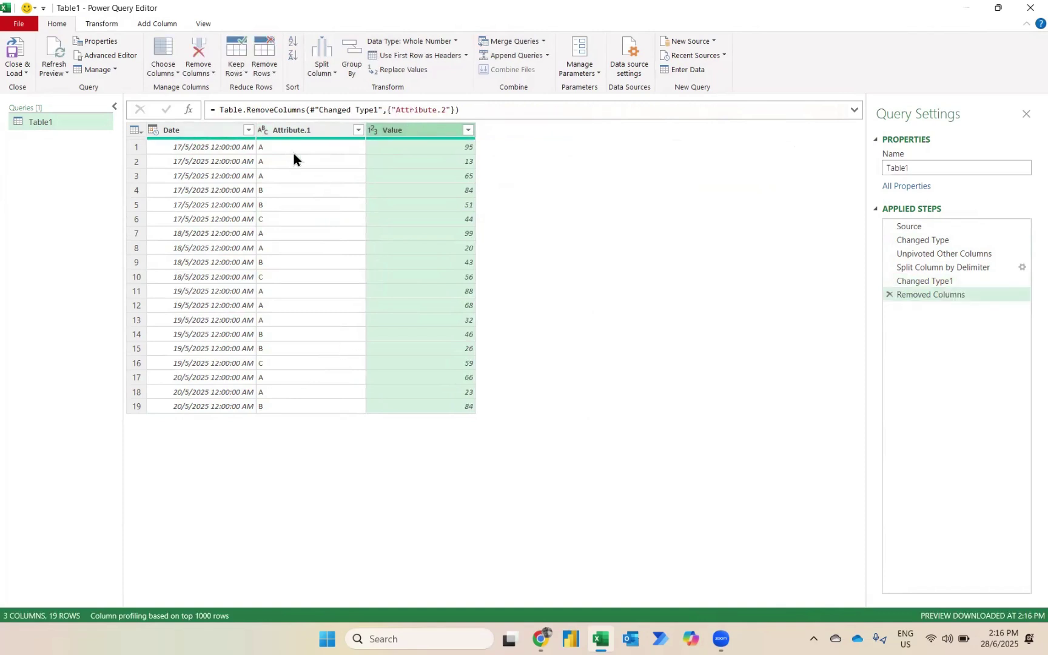
Start an advanced Group By with Date and Attribute.1 as the two grouping columns
left_click(354, 42)
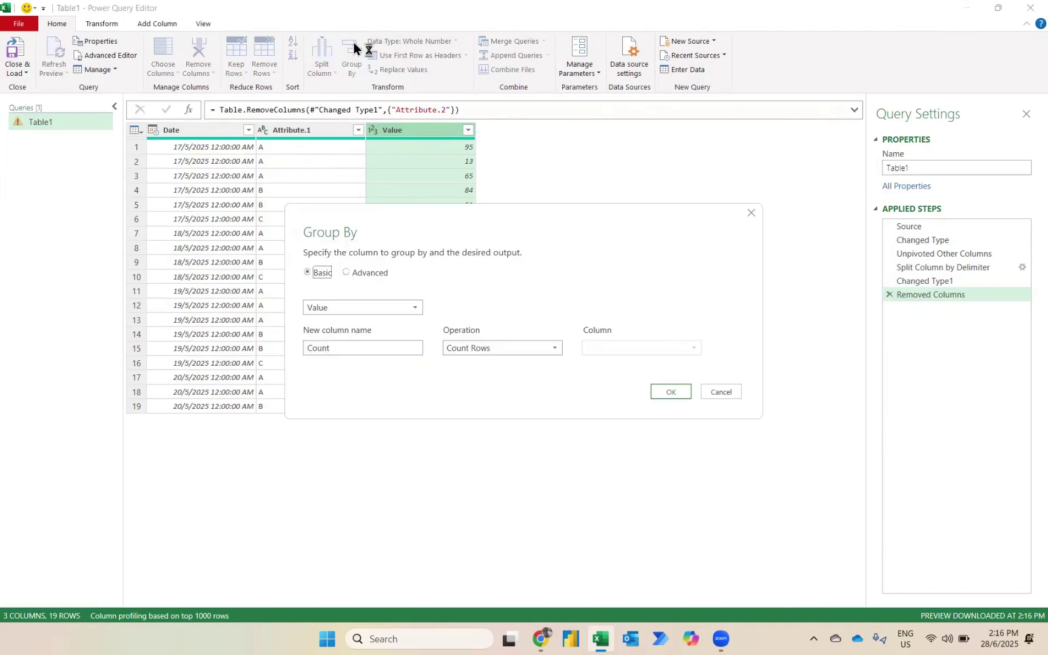
left_click(362, 272)
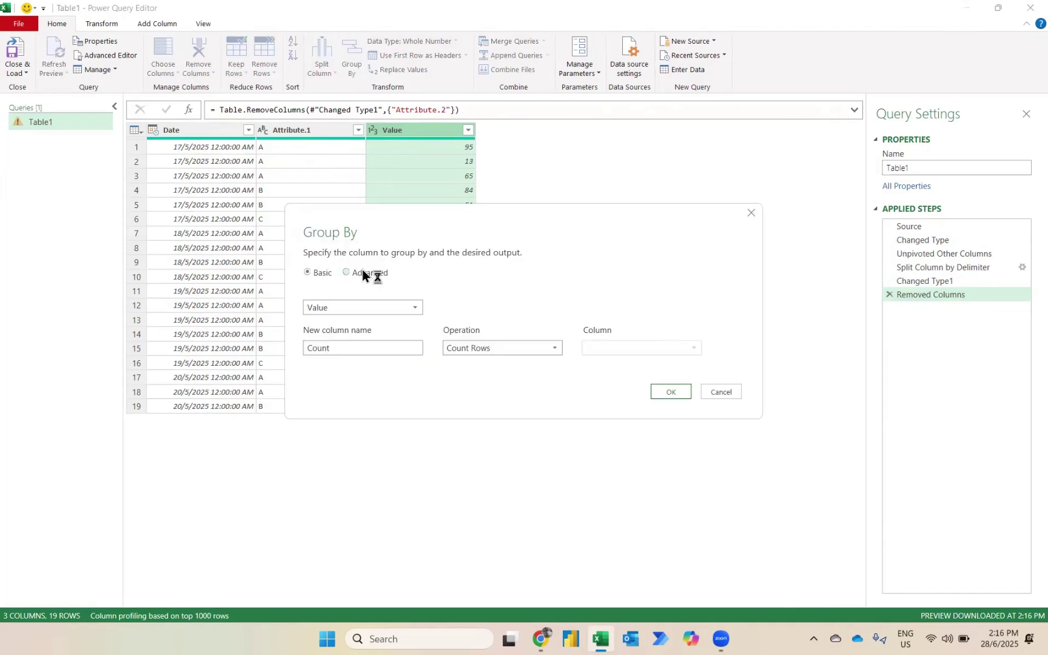
left_click(378, 310)
left_click(344, 321)
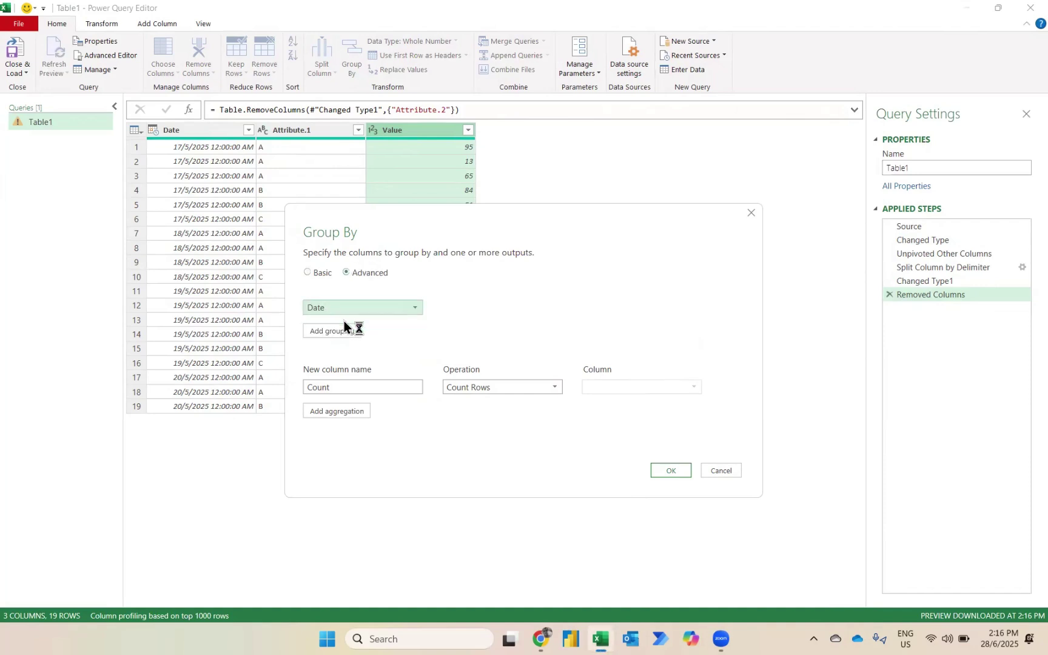
left_click(332, 330)
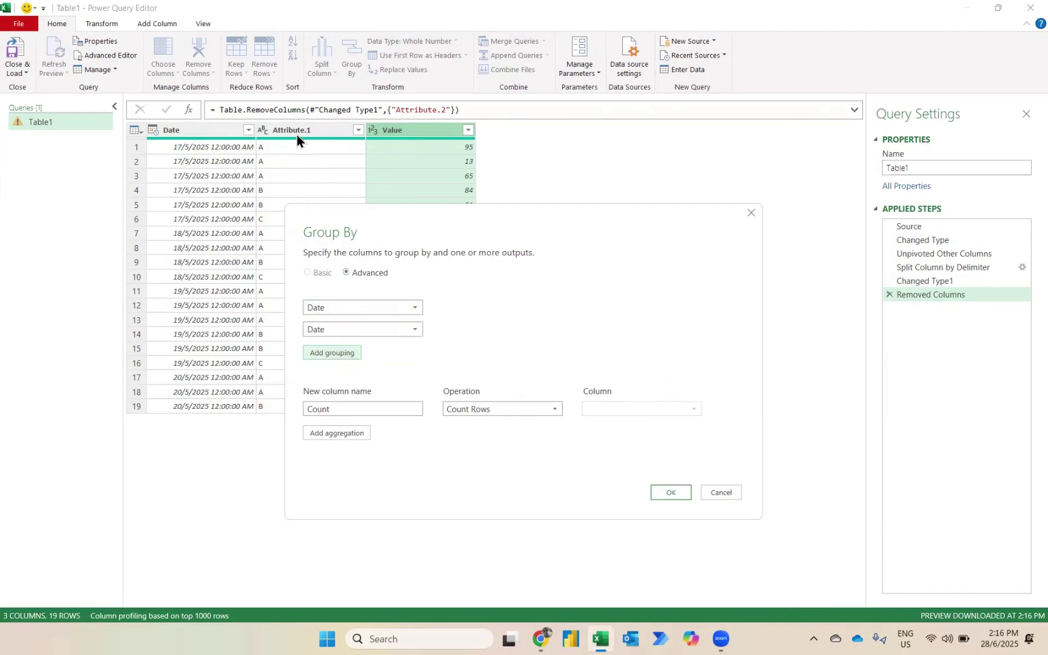
left_click(358, 330)
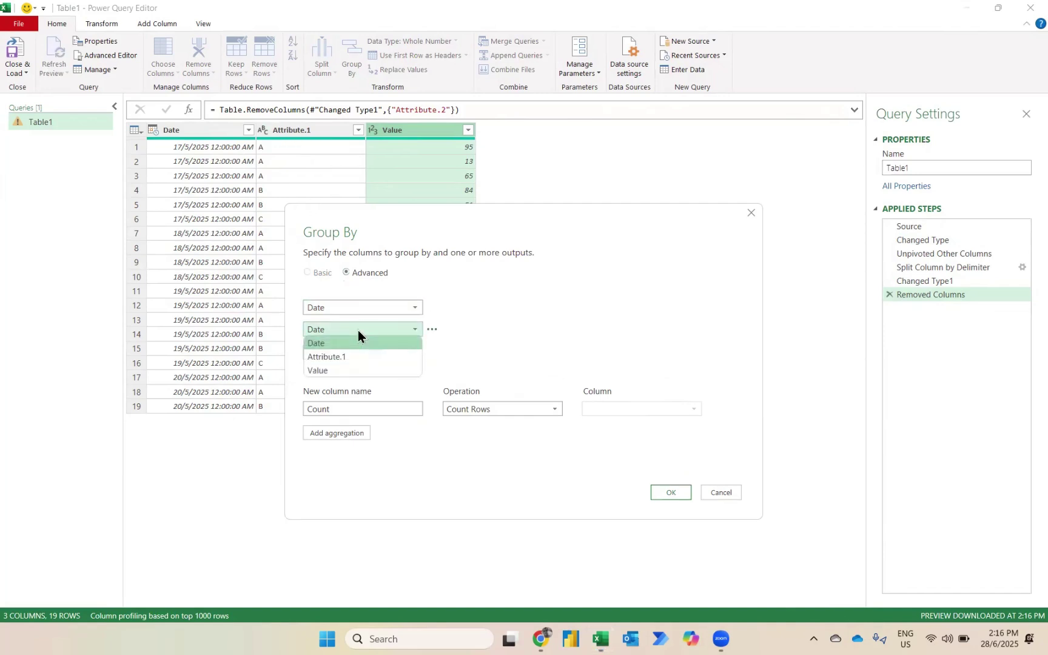
left_click(333, 359)
Set the grouping's aggregation to the Sum of the Value column, name the new column Value, and apply it
left_click(496, 412)
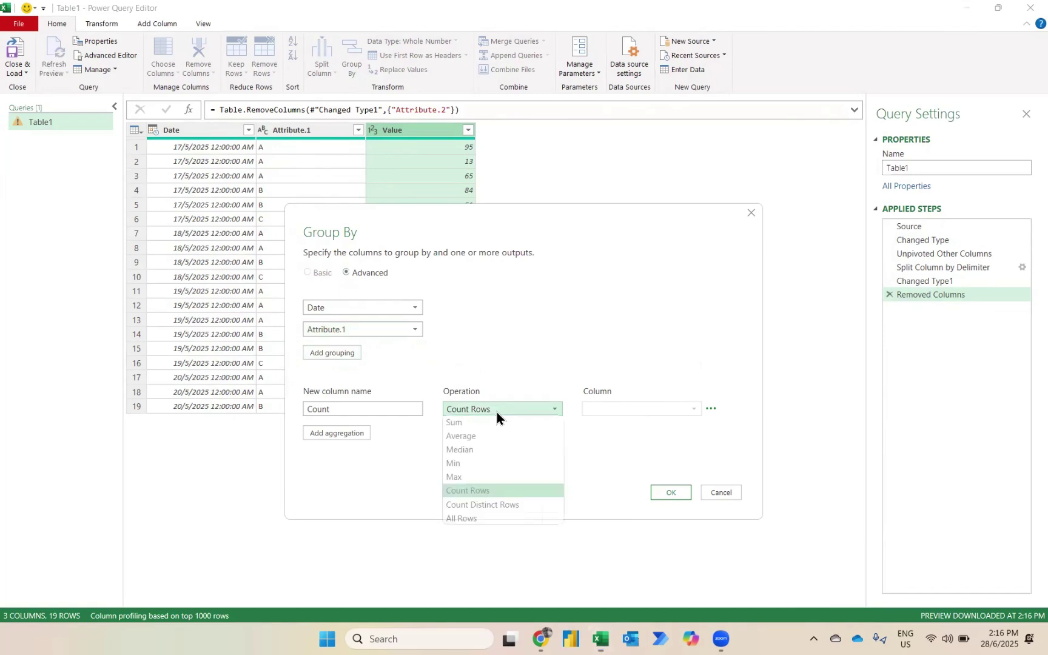
left_click(466, 421)
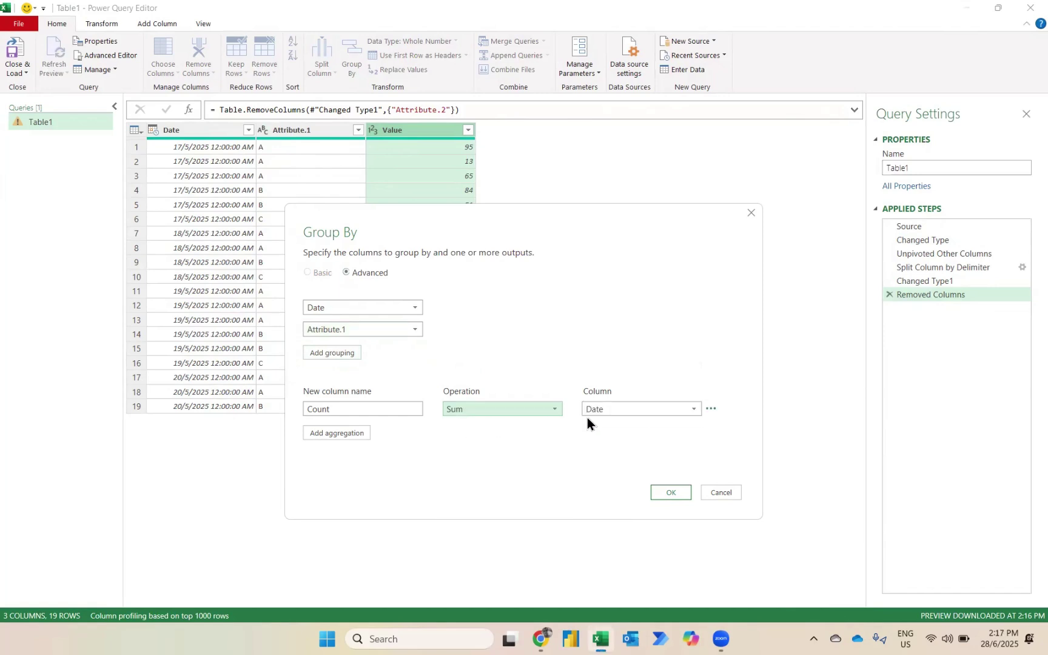
left_click(625, 410)
left_click(603, 450)
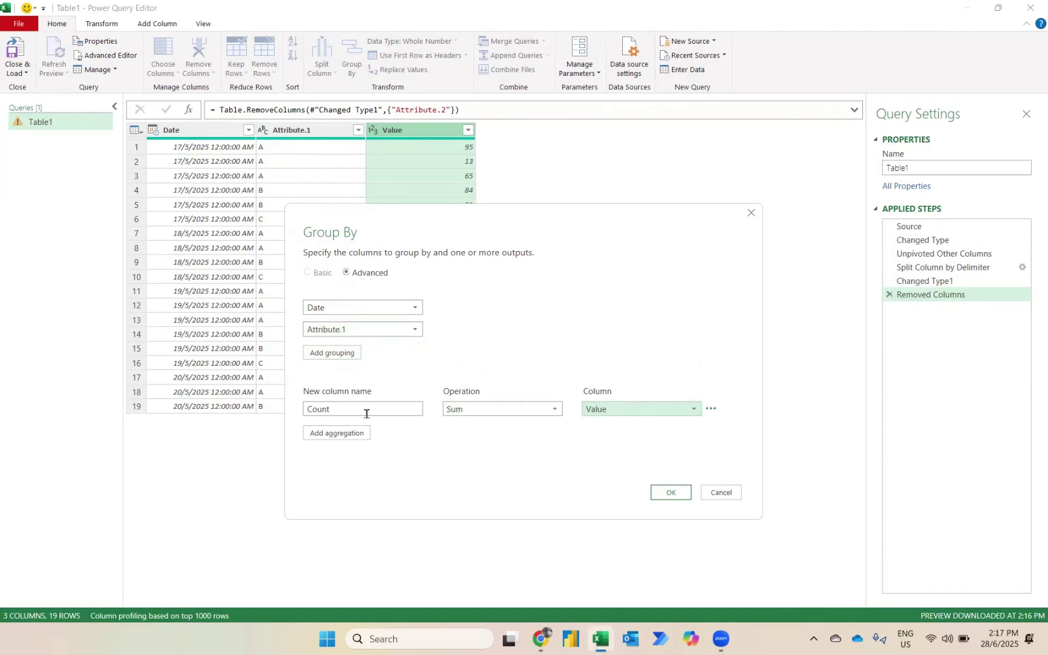
left_click_drag(346, 408, 271, 411)
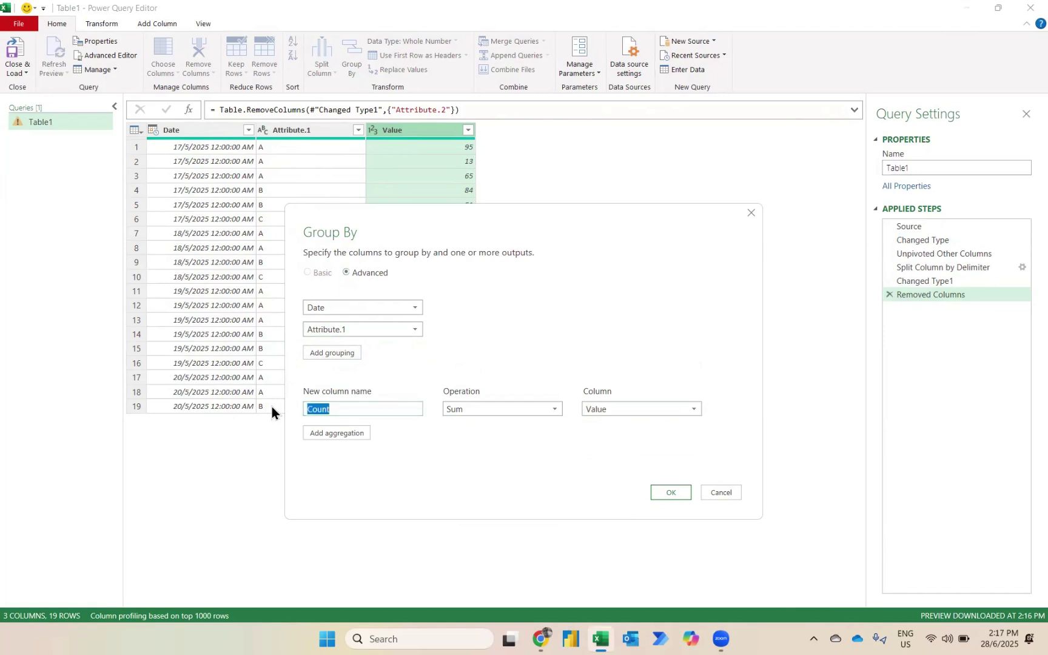
type("Value")
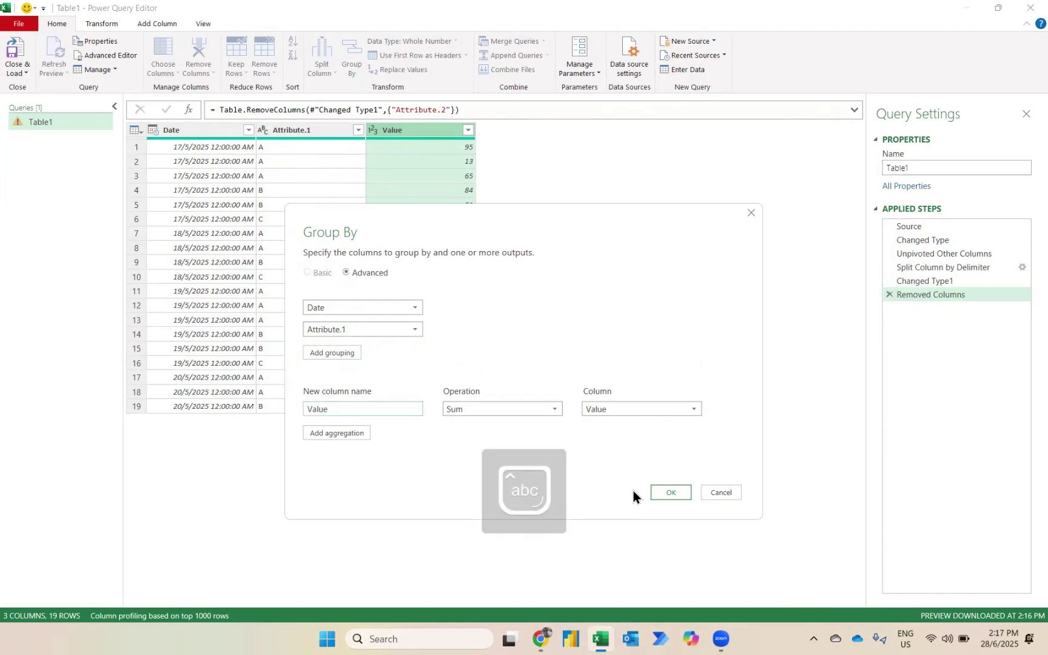
left_click(667, 493)
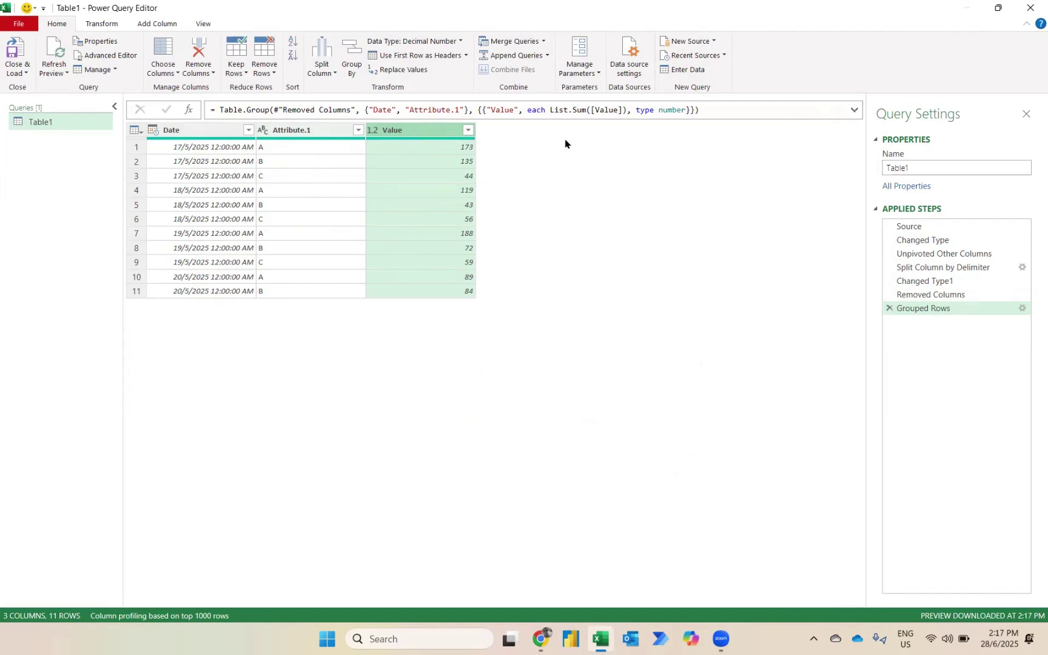
Pivot the Attribute.1 column with Value as the values column and Sum as the aggregate function
left_click(306, 129)
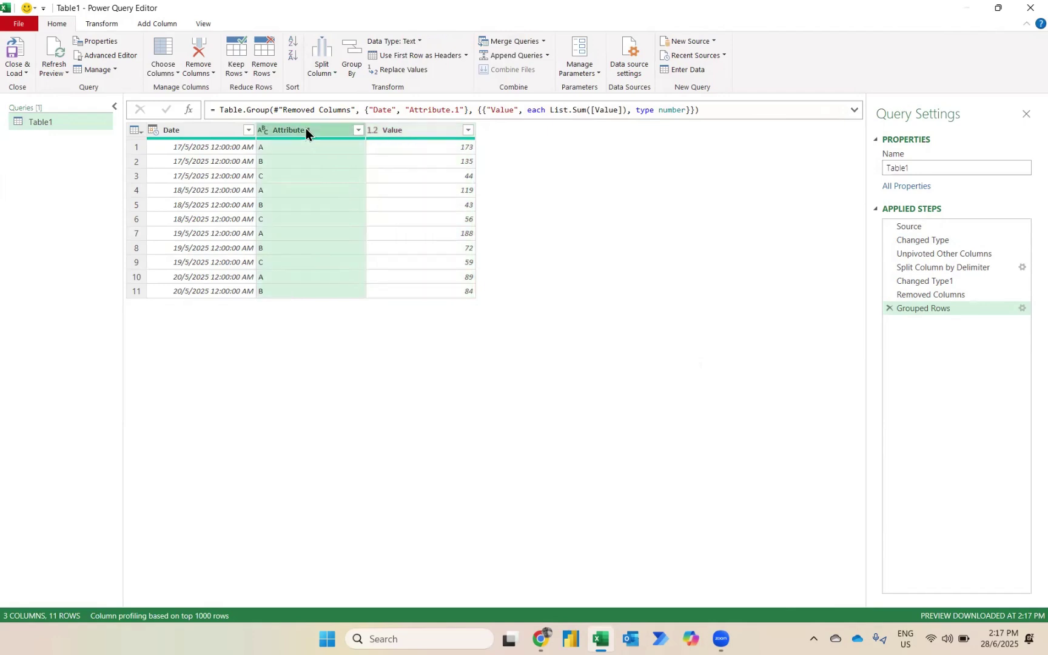
left_click(106, 24)
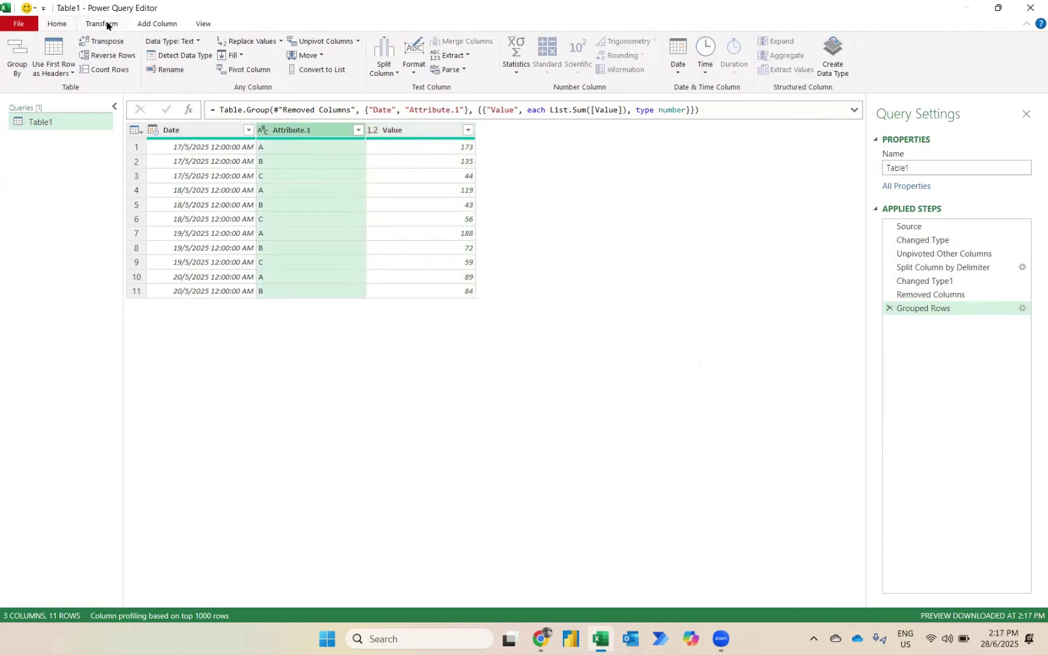
left_click(252, 69)
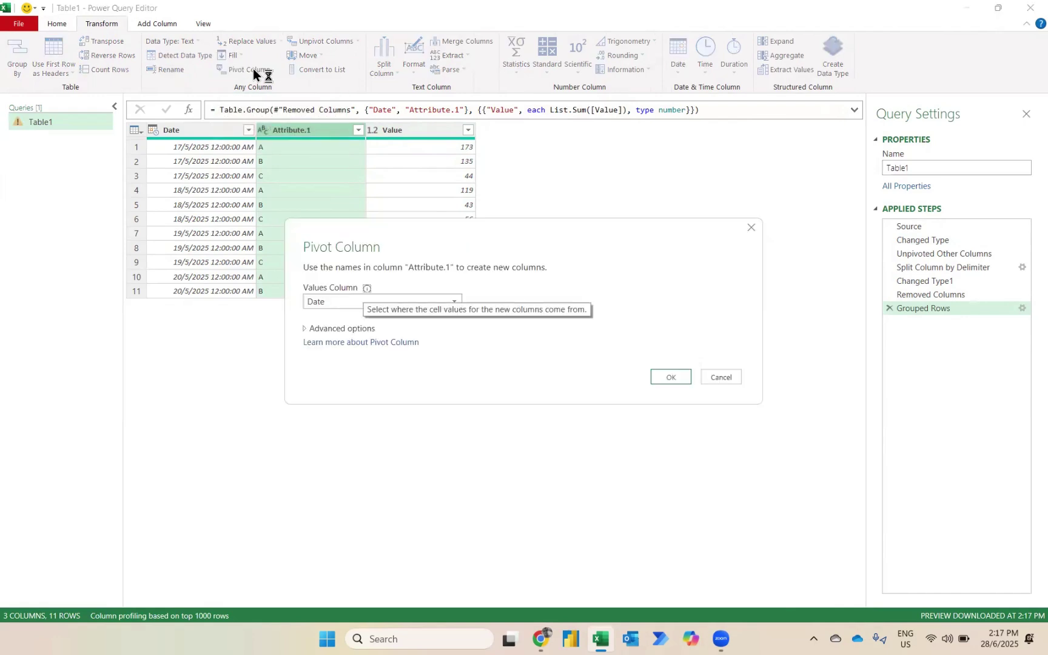
left_click(316, 307)
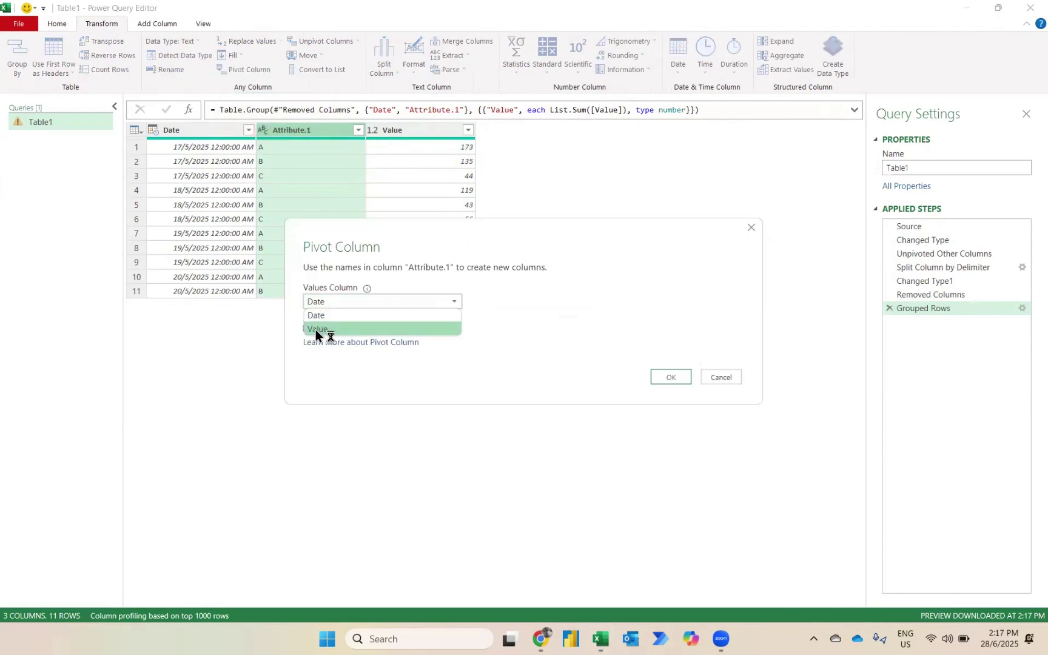
left_click(315, 330)
left_click(338, 330)
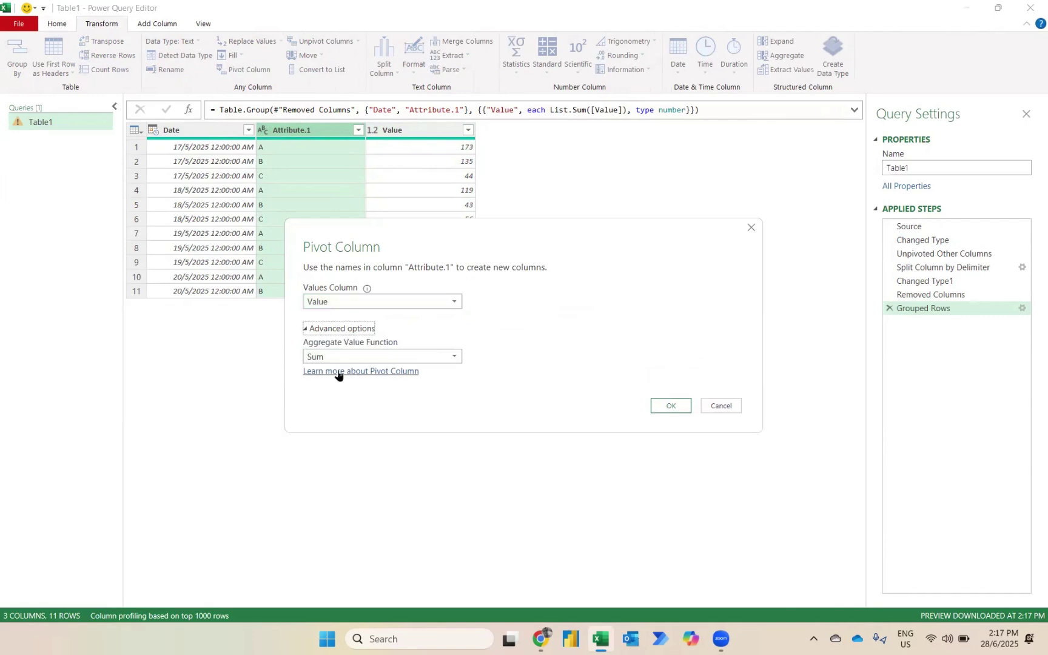
left_click(675, 410)
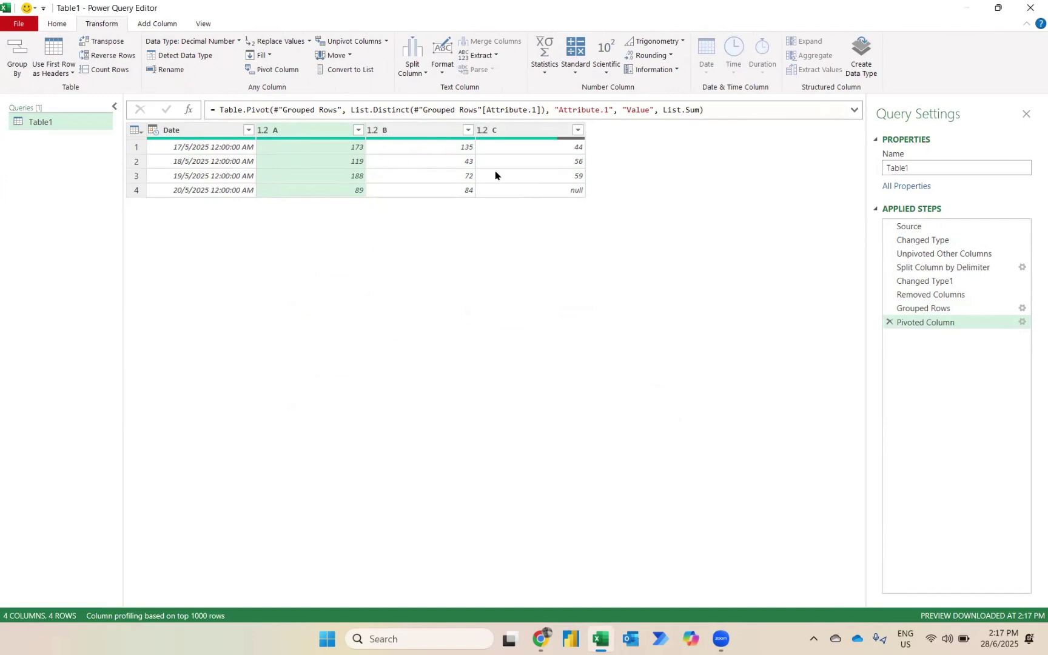
Replace null with 0 in column C and change the Date column's data type to Date
left_click(521, 135)
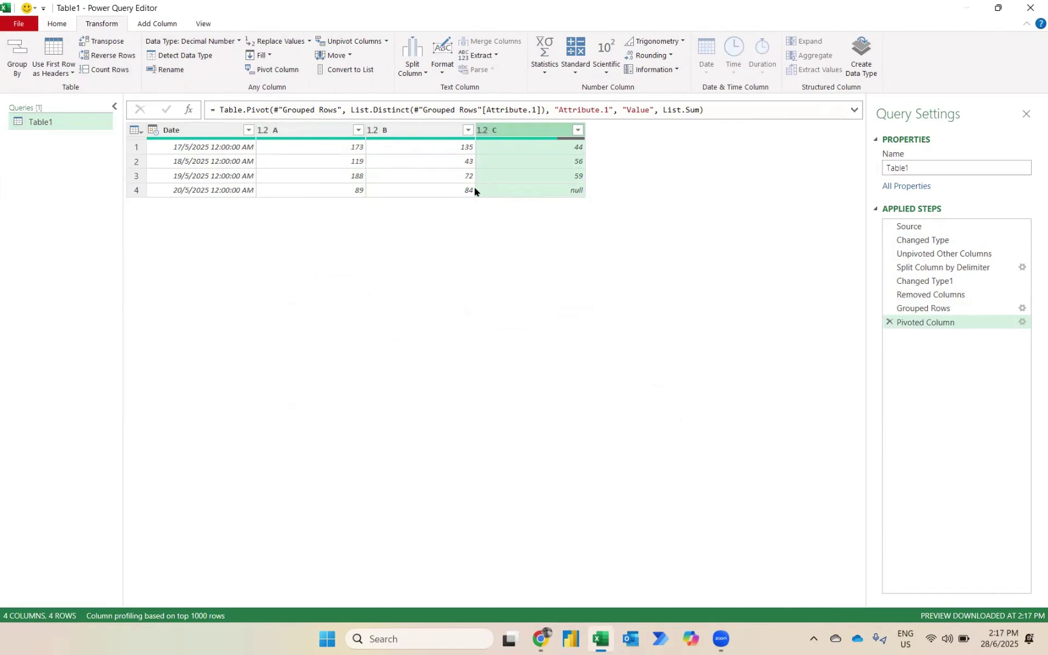
left_click(276, 44)
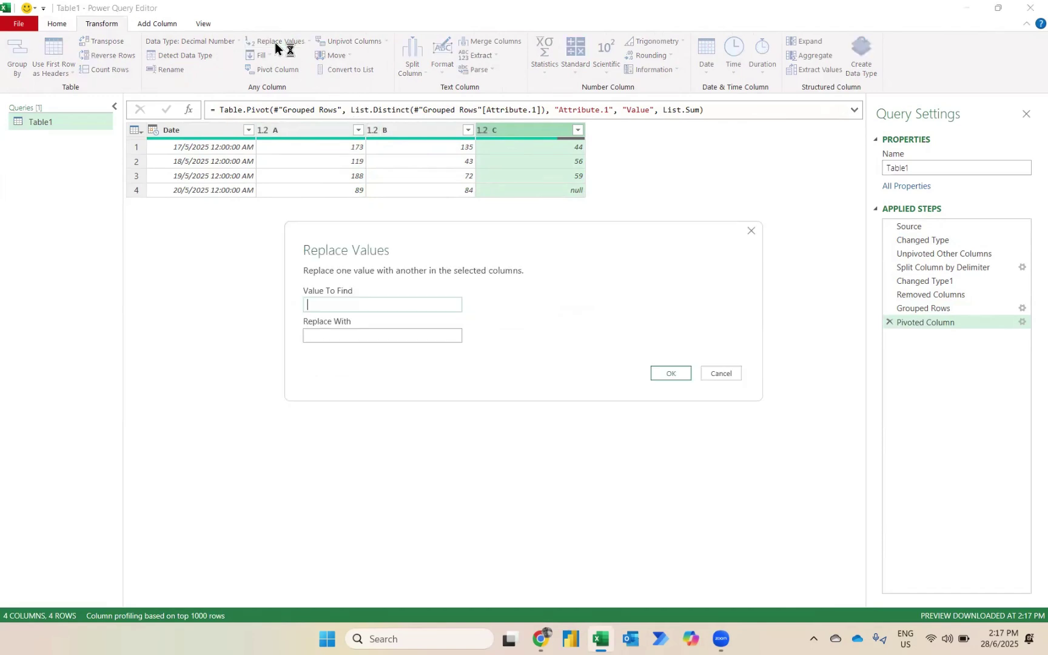
type("null")
left_click(332, 333)
type("0")
left_click(664, 369)
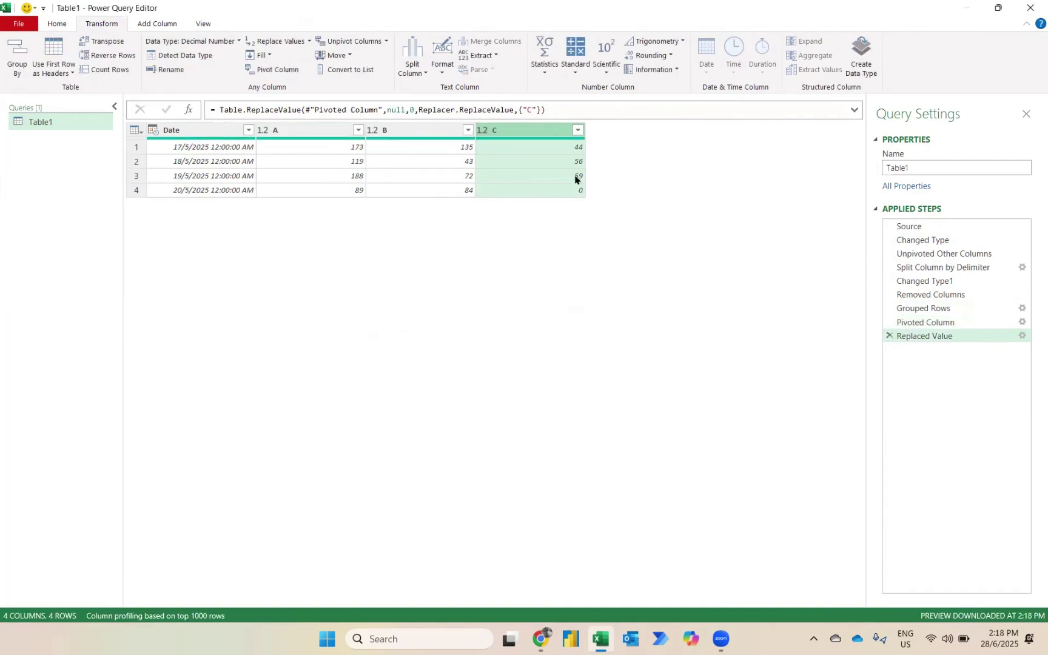
left_click(155, 130)
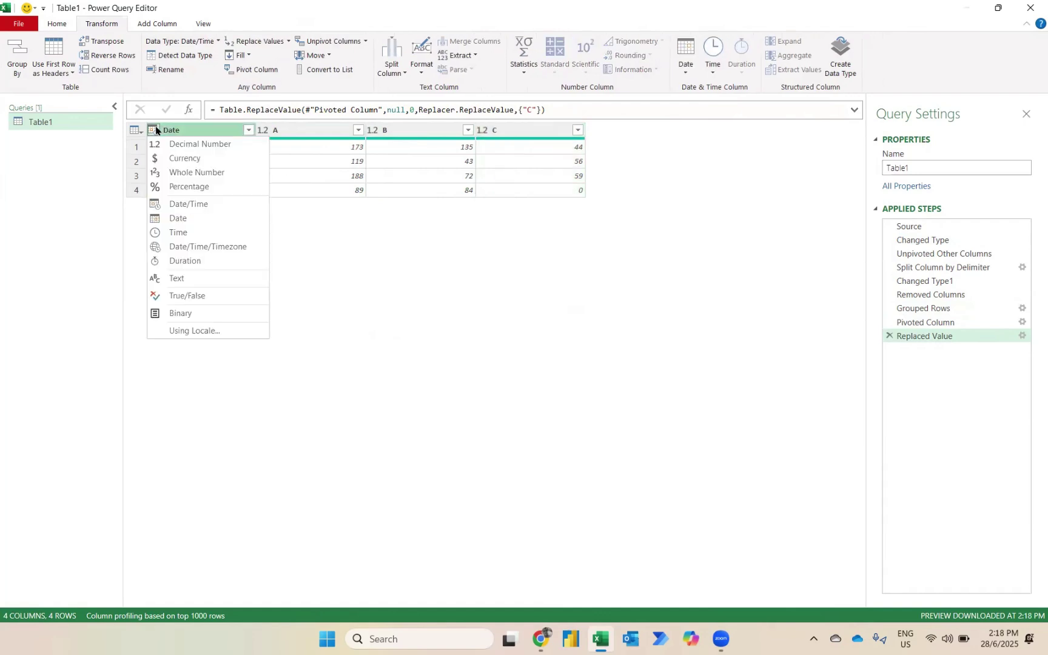
left_click(177, 218)
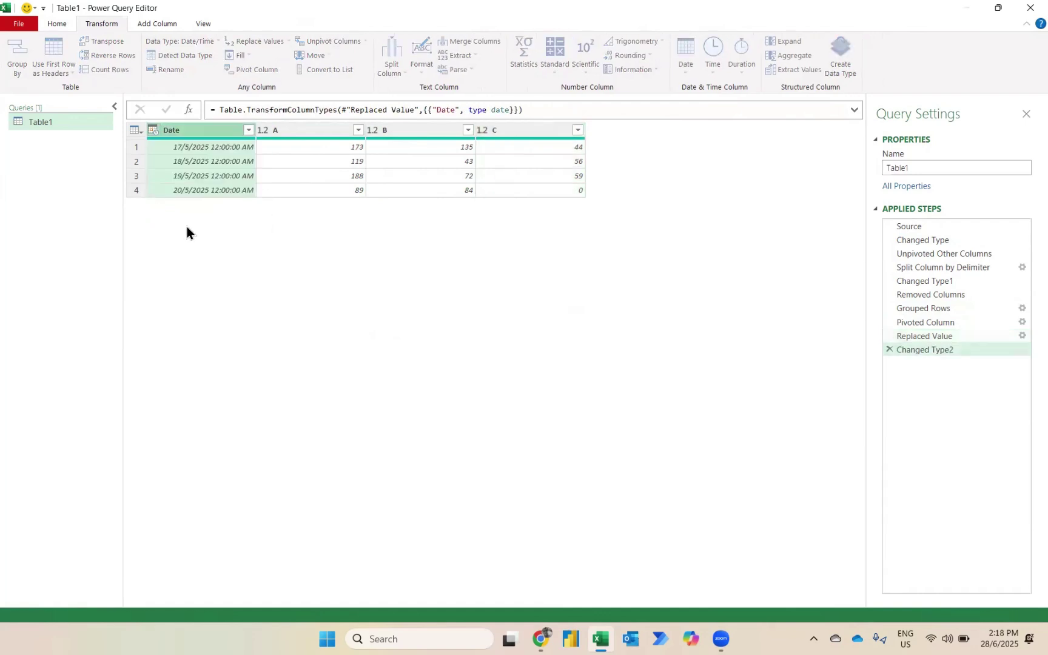
Close the query and load it as a table to cell G11 of the existing Data worksheet
left_click(46, 17)
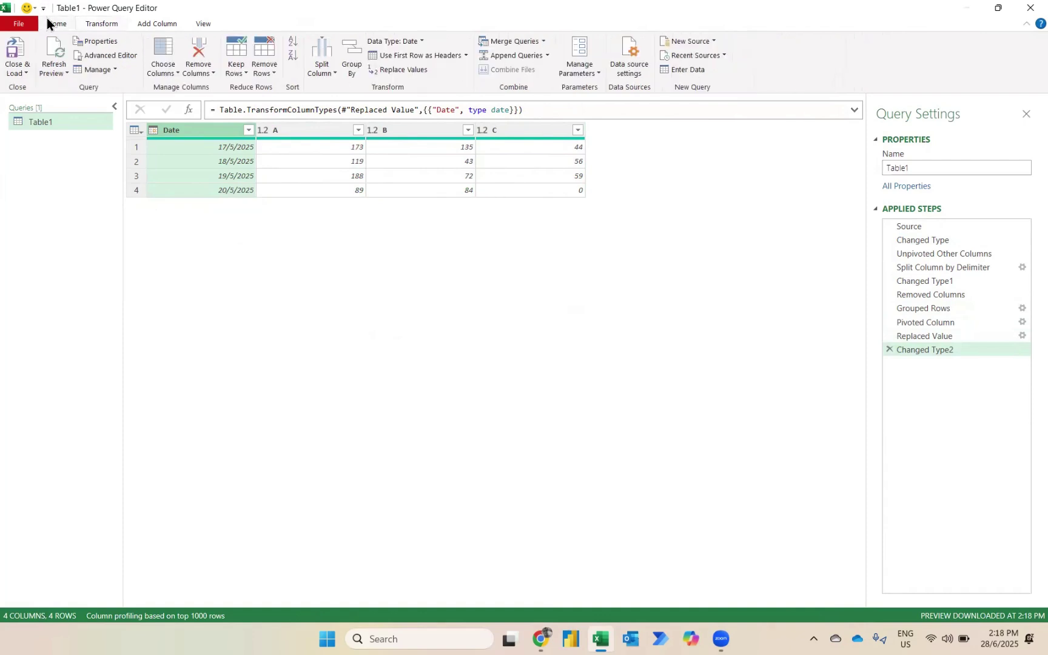
left_click(17, 73)
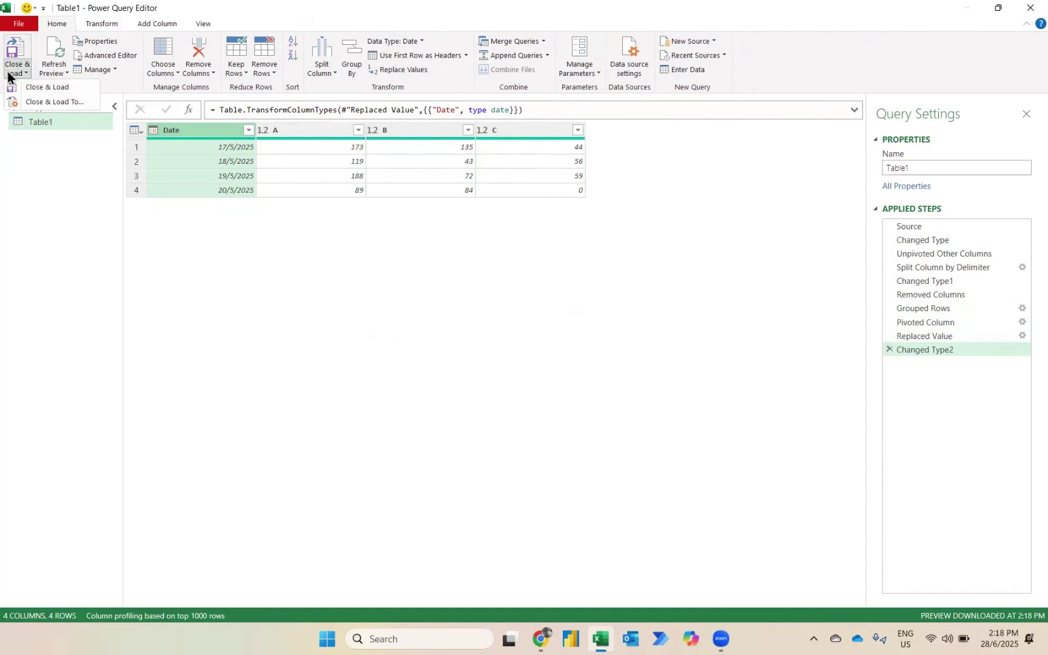
left_click(26, 101)
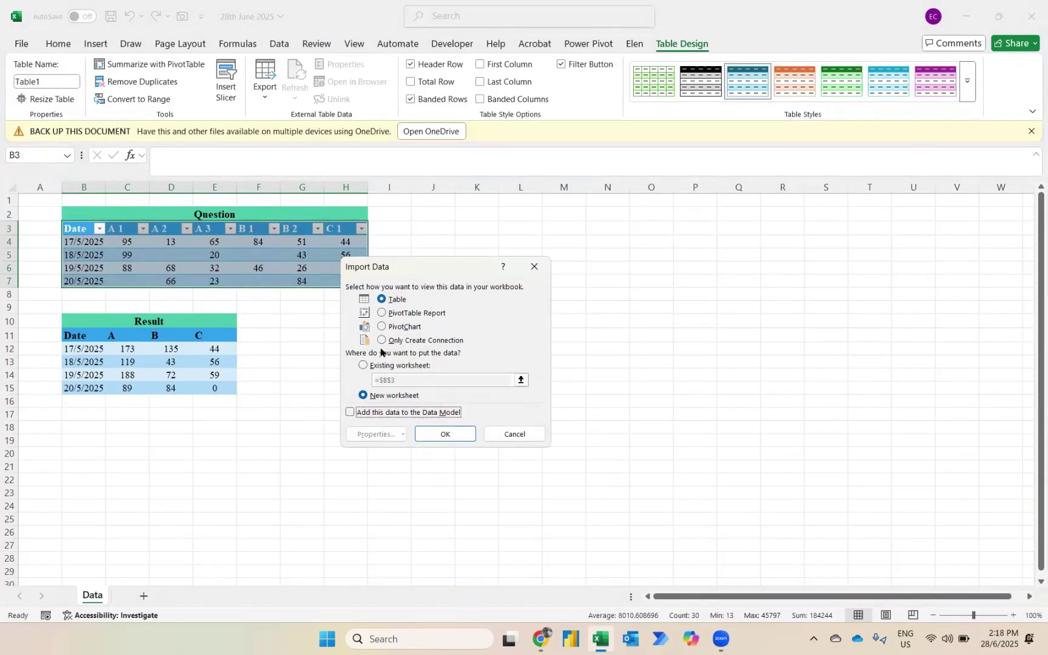
left_click(365, 368)
left_click(308, 336)
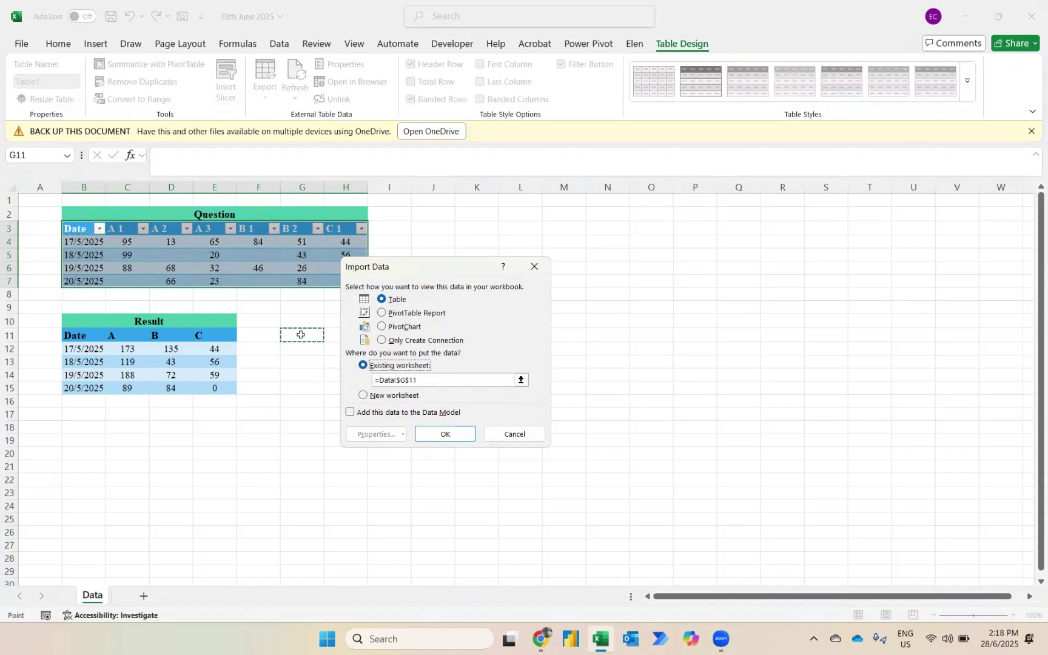
left_click(452, 434)
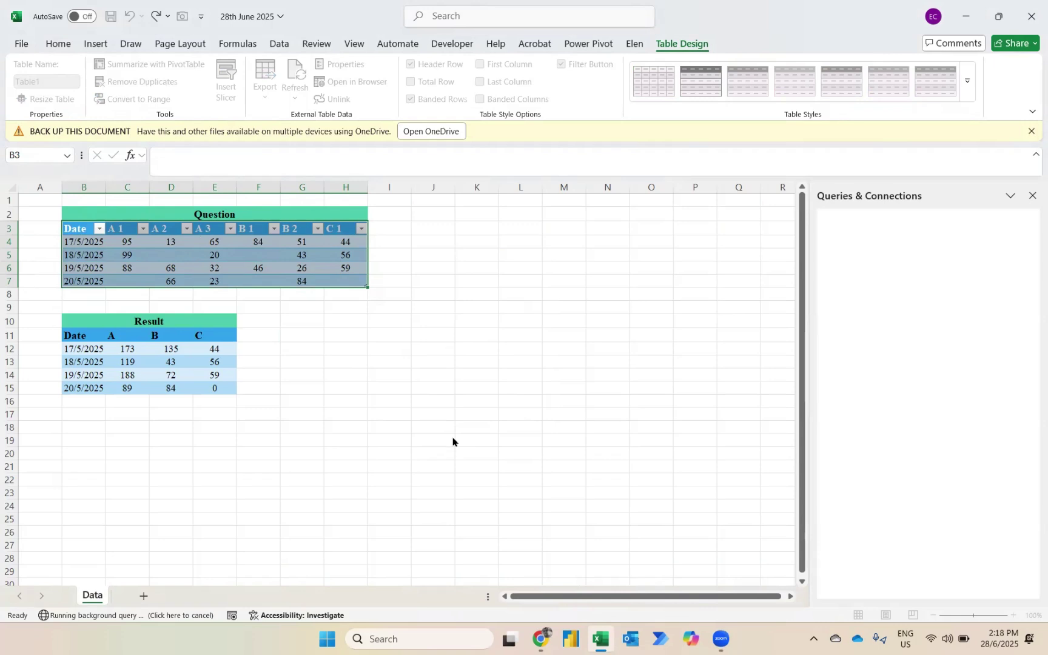